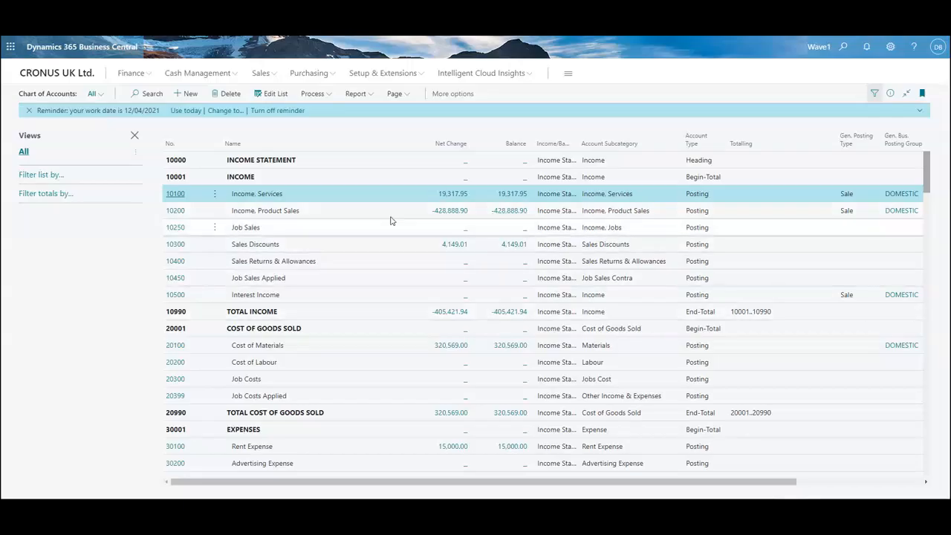
Step: Open the Income, Services account's ledger entries and start a dimension correction for the three payments posted from 20/03/2021 to 10/03/2021
{"action": "left_click", "coordinate": [458, 194]}
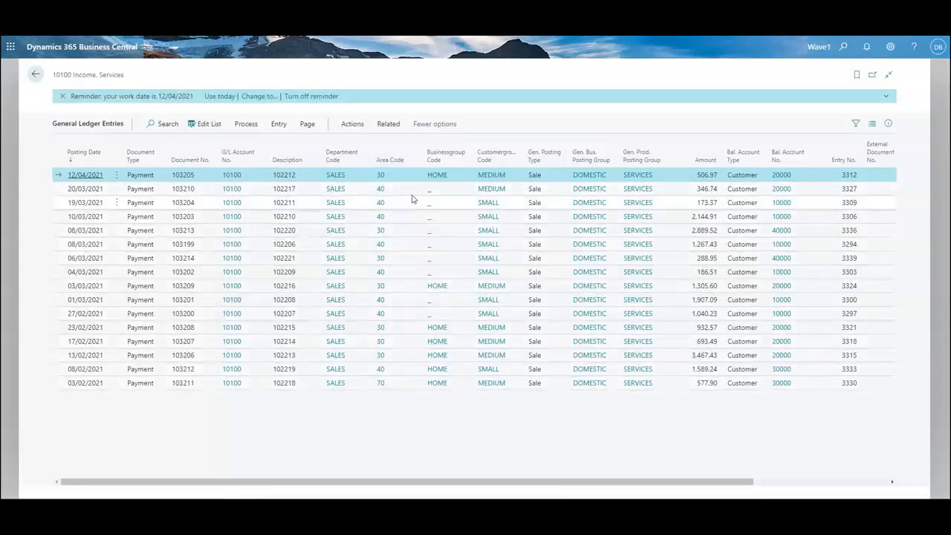
{"action": "left_click", "coordinate": [60, 190]}
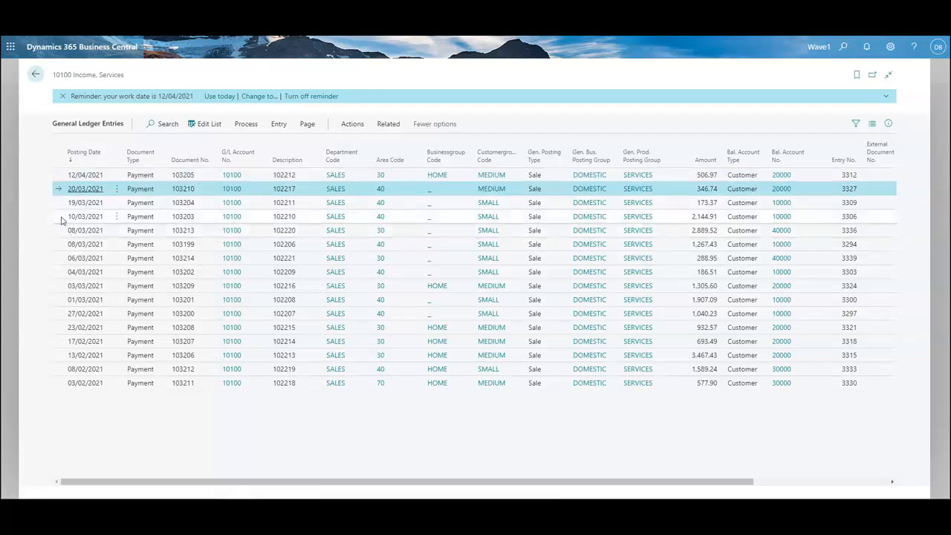
{"action": "left_click", "coordinate": [62, 218], "text": "shift"}
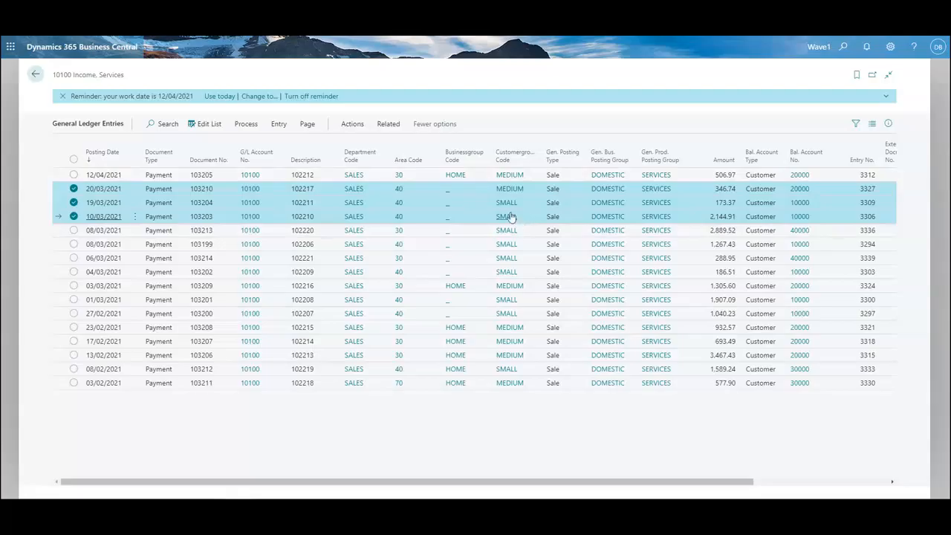
{"action": "left_click", "coordinate": [278, 124]}
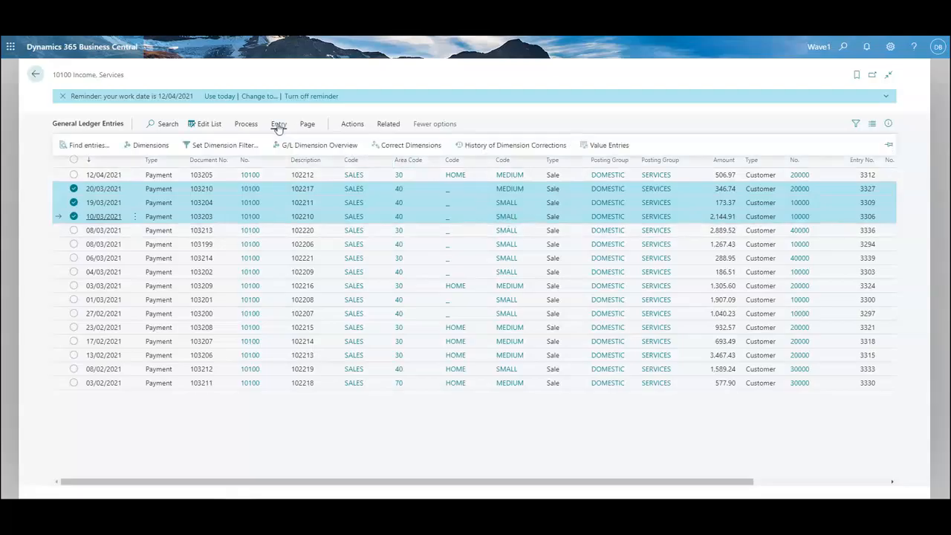
{"action": "left_click", "coordinate": [413, 147]}
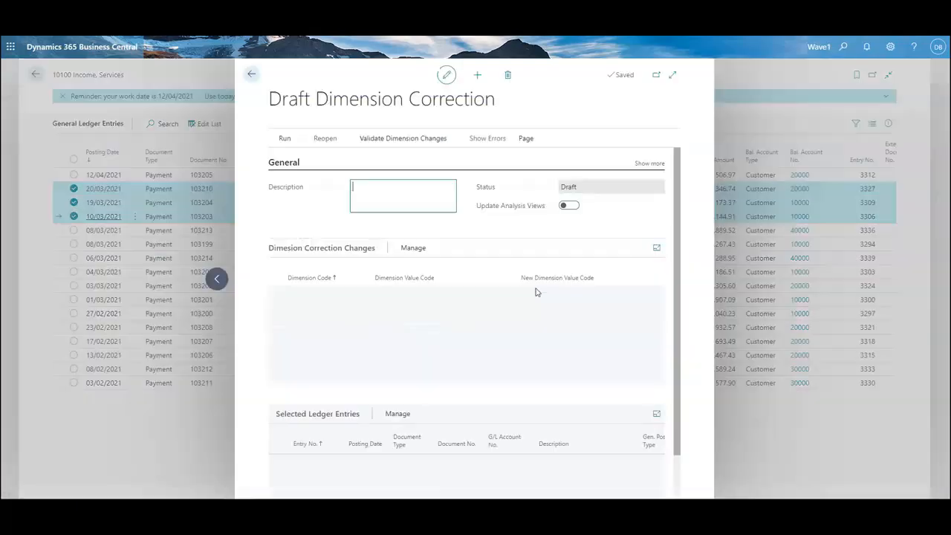
Step: Describe the draft correction as "incorrect dimensions" and enable Update Analysis Views
{"action": "left_click", "coordinate": [365, 207]}
{"action": "type", "text": "incorrect dimensions"}
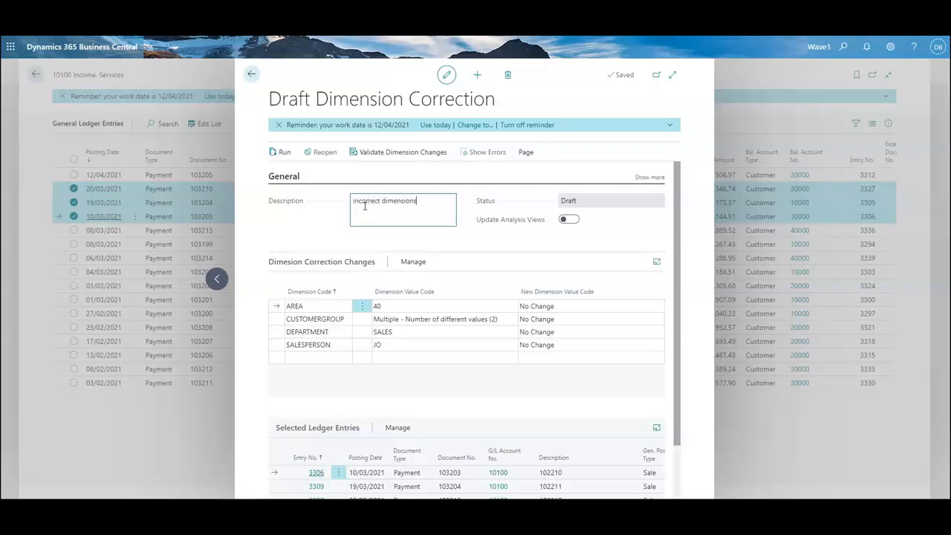
{"action": "key", "text": "Tab"}
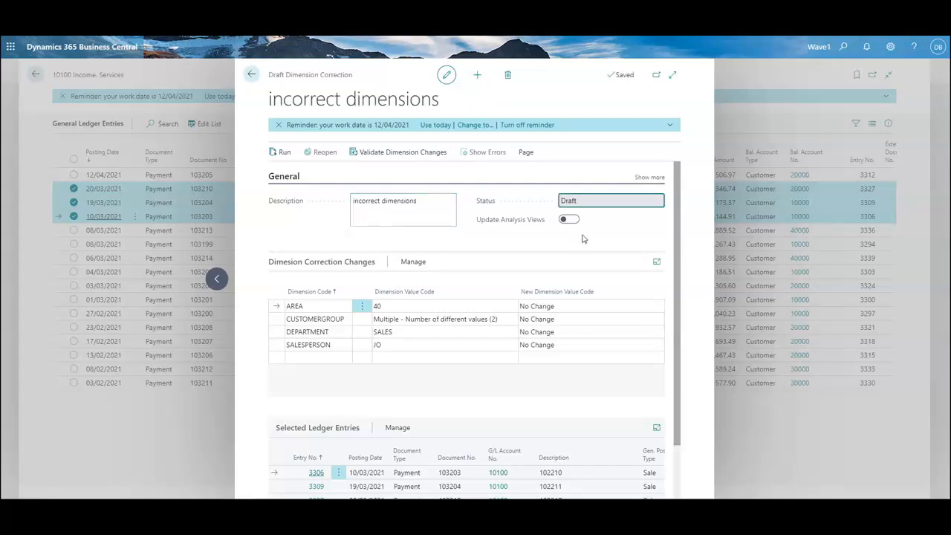
{"action": "left_click", "coordinate": [570, 220]}
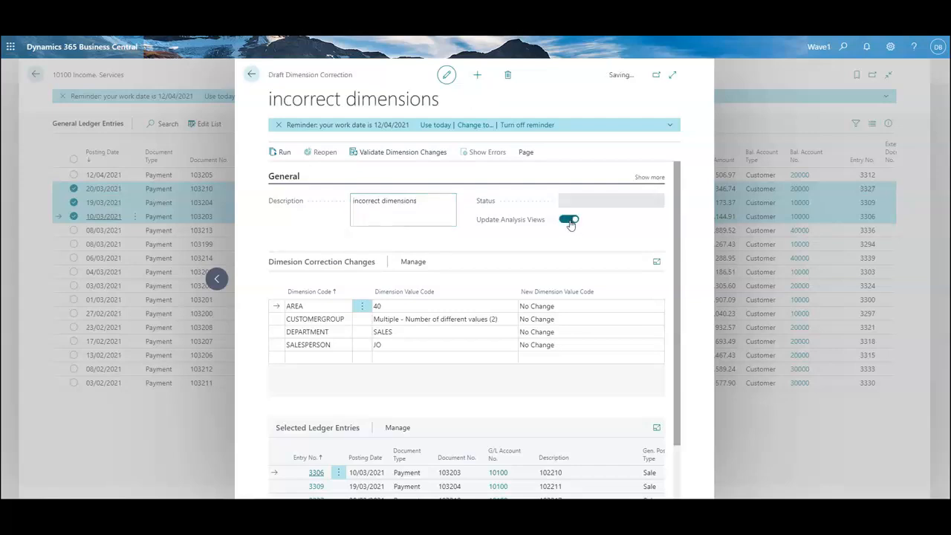
Step: Set the new dimension value of the AREA dimension to 30, Europe North (EU)
{"action": "left_click", "coordinate": [588, 306]}
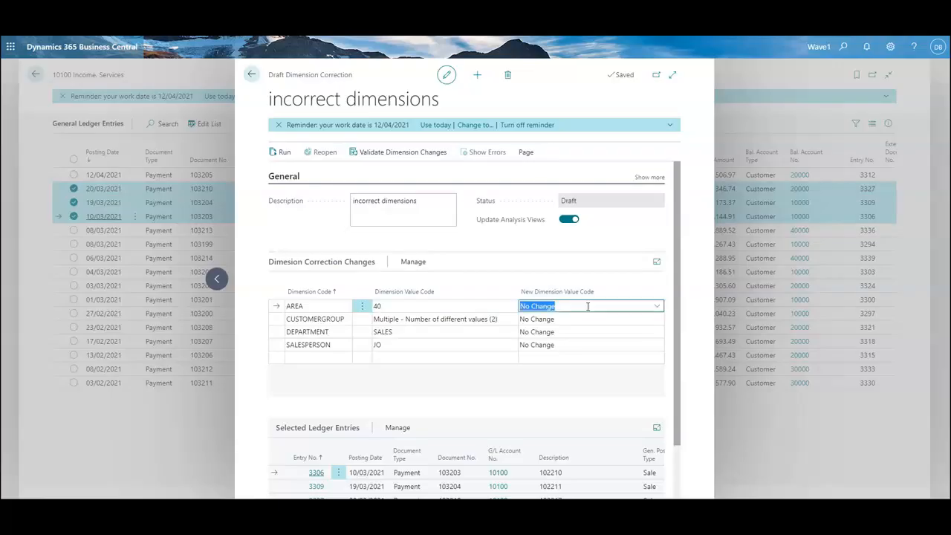
{"action": "left_click", "coordinate": [659, 306]}
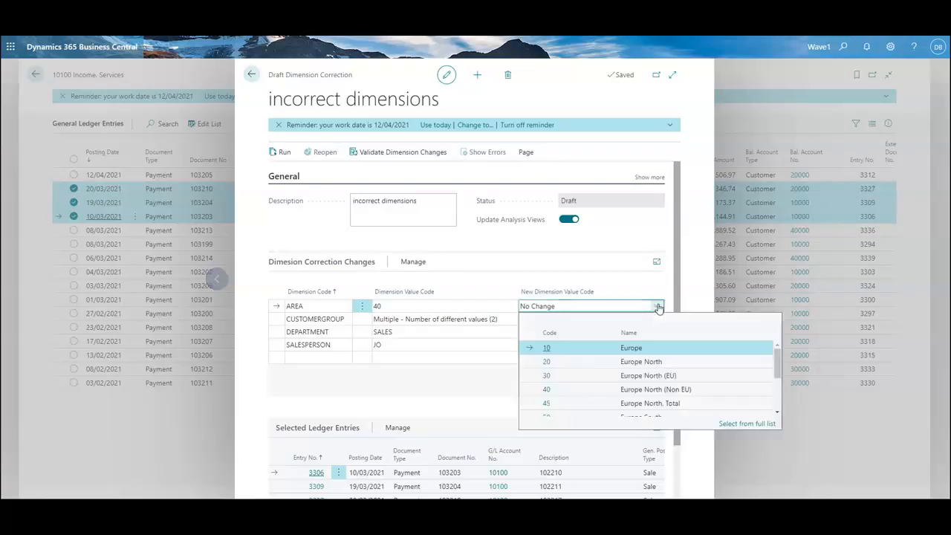
{"action": "left_click", "coordinate": [576, 376]}
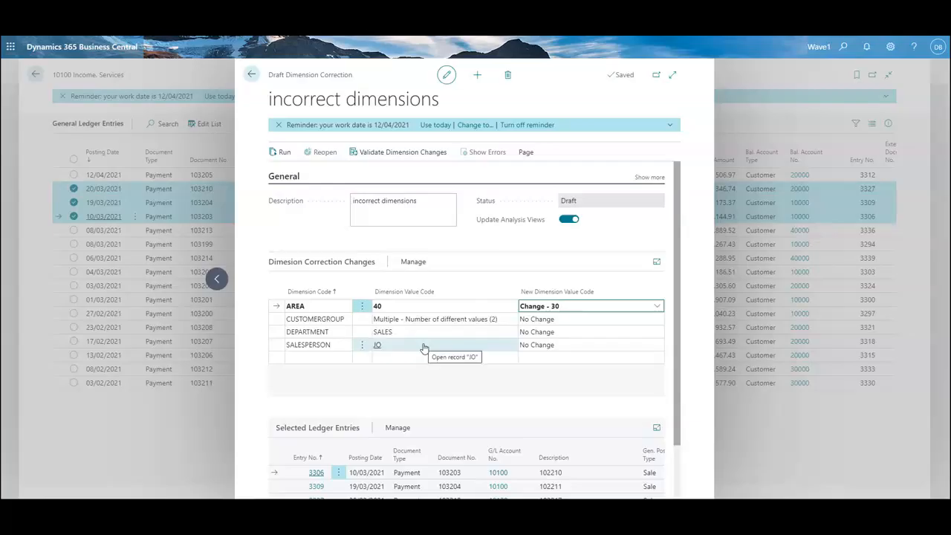
Step: Add the BUSINESSGROUP dimension to the correction changes with the new value HOME
{"action": "left_click", "coordinate": [347, 359]}
{"action": "left_click", "coordinate": [345, 359]}
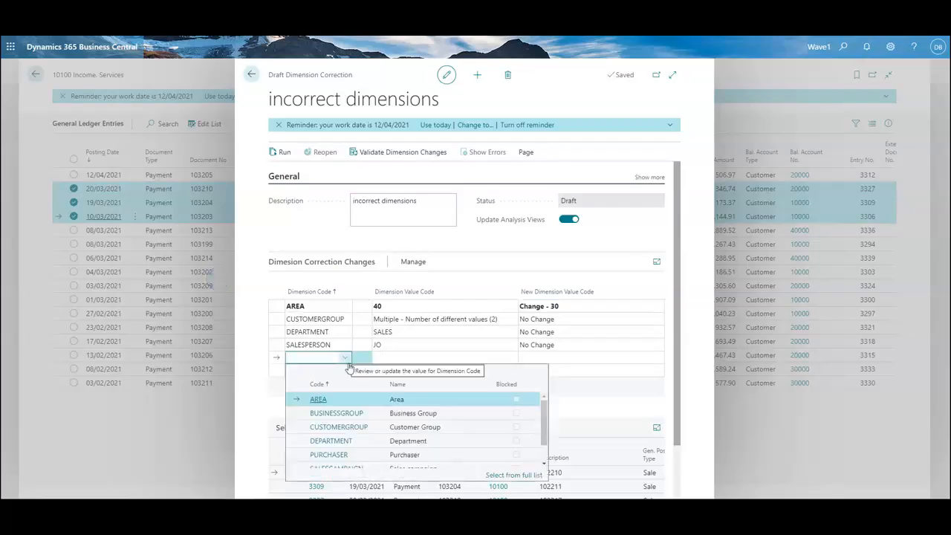
{"action": "left_click", "coordinate": [375, 414]}
{"action": "left_click", "coordinate": [565, 357]}
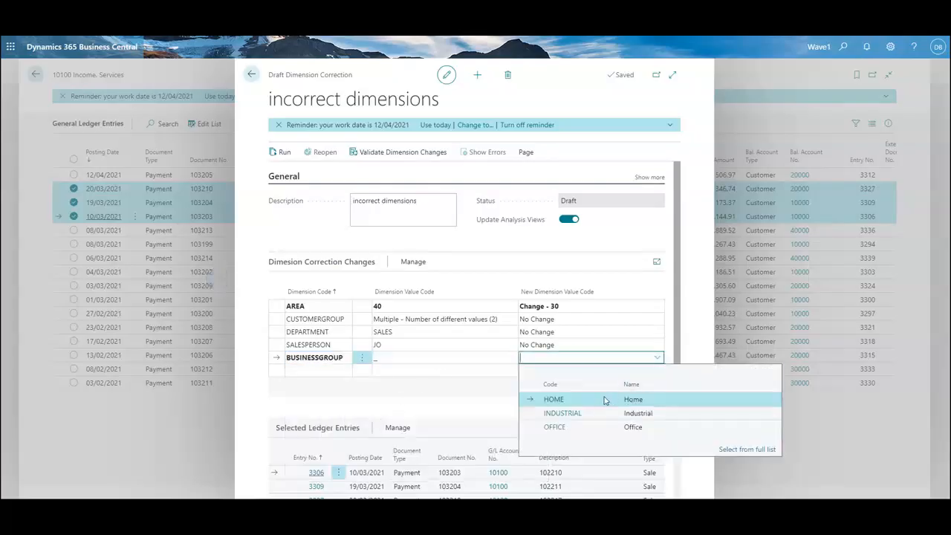
{"action": "left_click", "coordinate": [579, 404]}
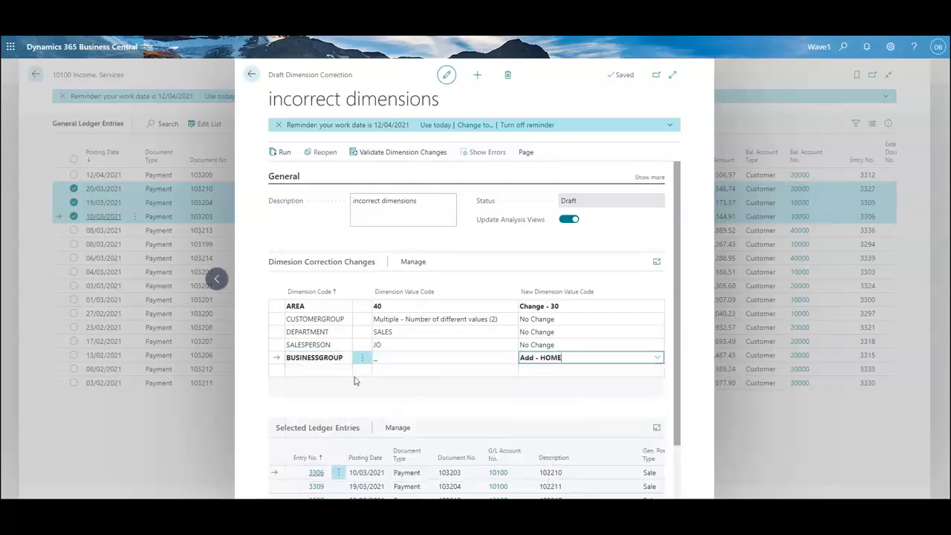
{"action": "left_click", "coordinate": [363, 346]}
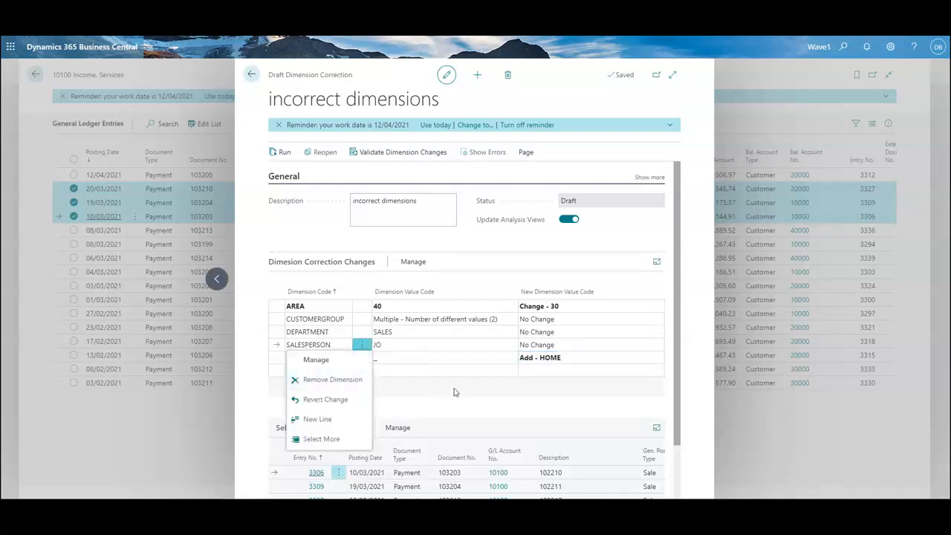
{"action": "left_click", "coordinate": [469, 381]}
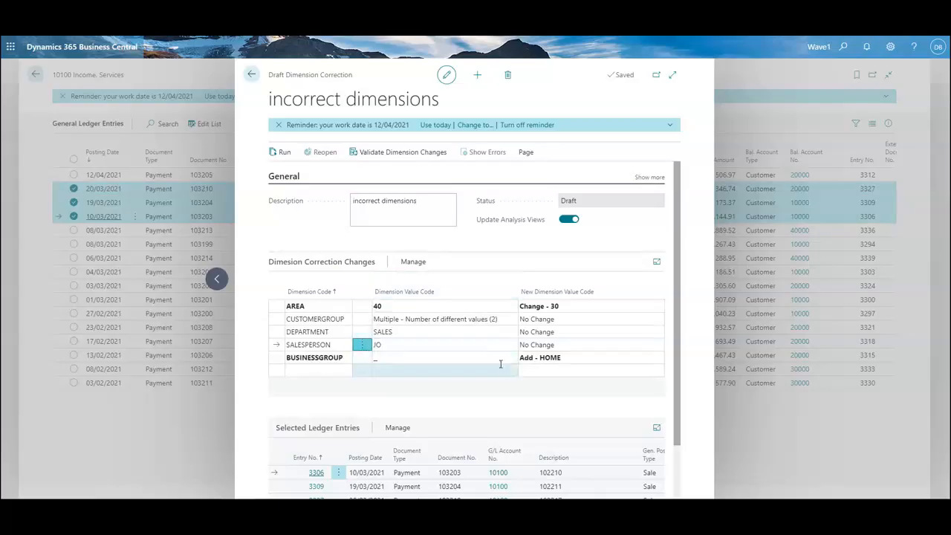
{"action": "left_click", "coordinate": [414, 262]}
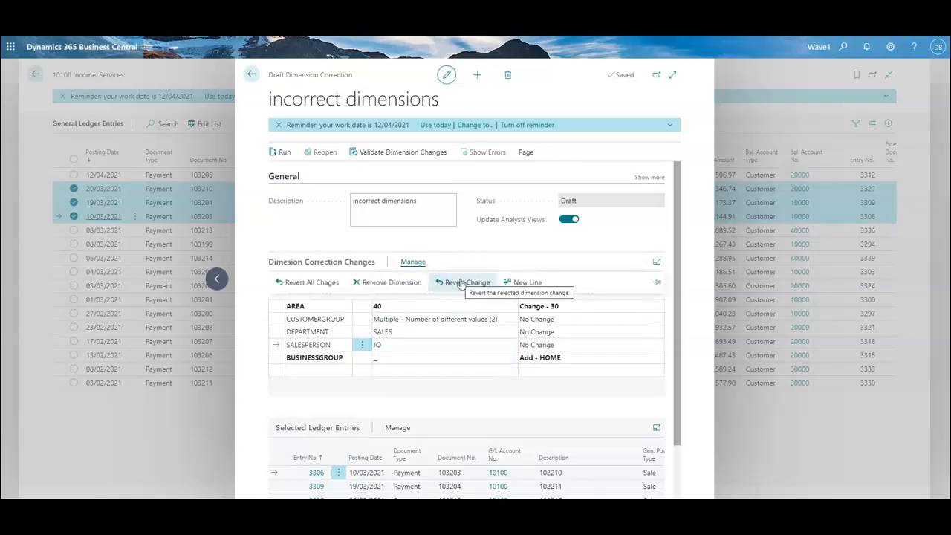
Step: Set the CUSTOMERGROUP dimension's new value to MEDIUM and revert that change
{"action": "left_click", "coordinate": [585, 321]}
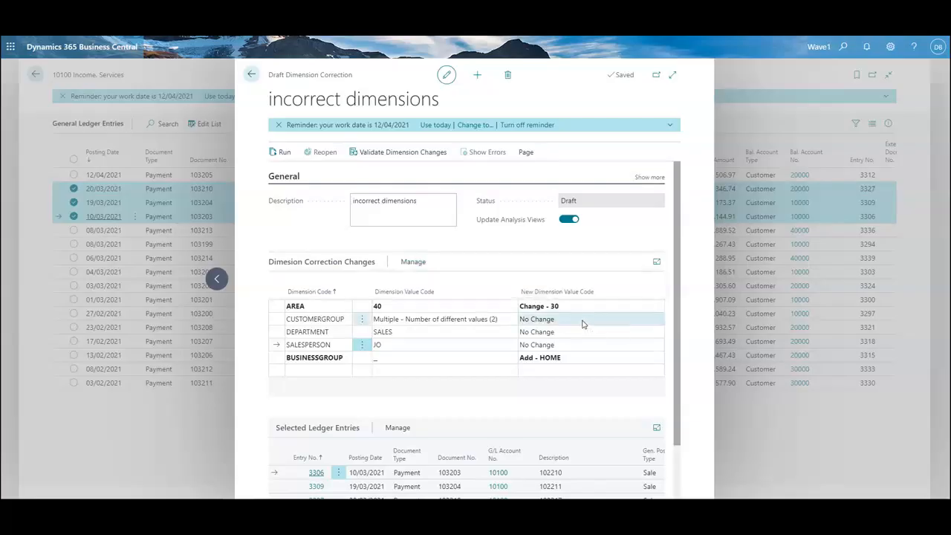
{"action": "left_click", "coordinate": [657, 320]}
{"action": "left_click", "coordinate": [576, 371]}
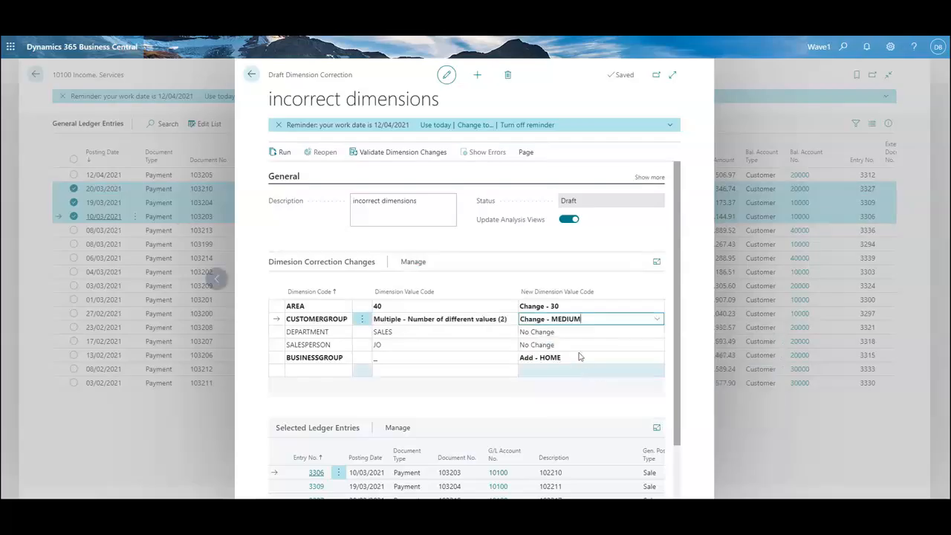
{"action": "left_click", "coordinate": [414, 263]}
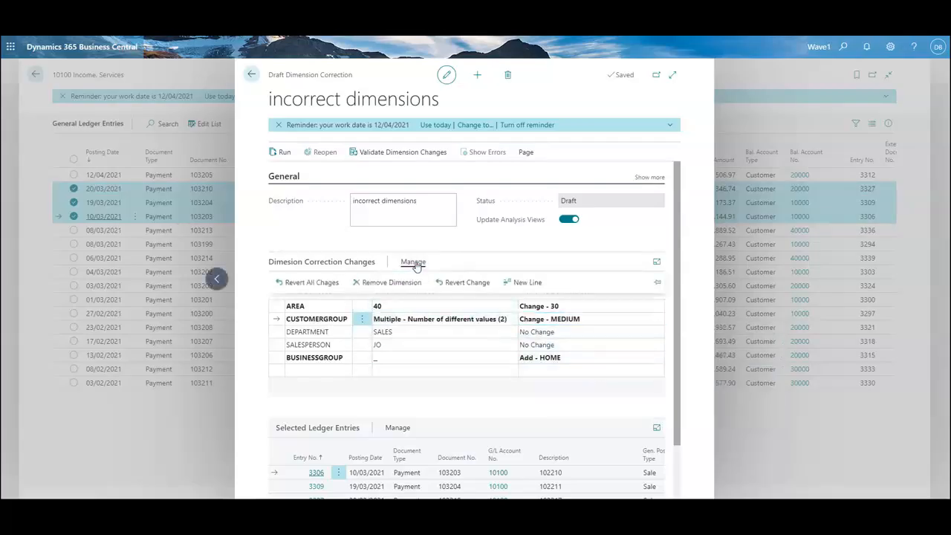
{"action": "left_click", "coordinate": [467, 282]}
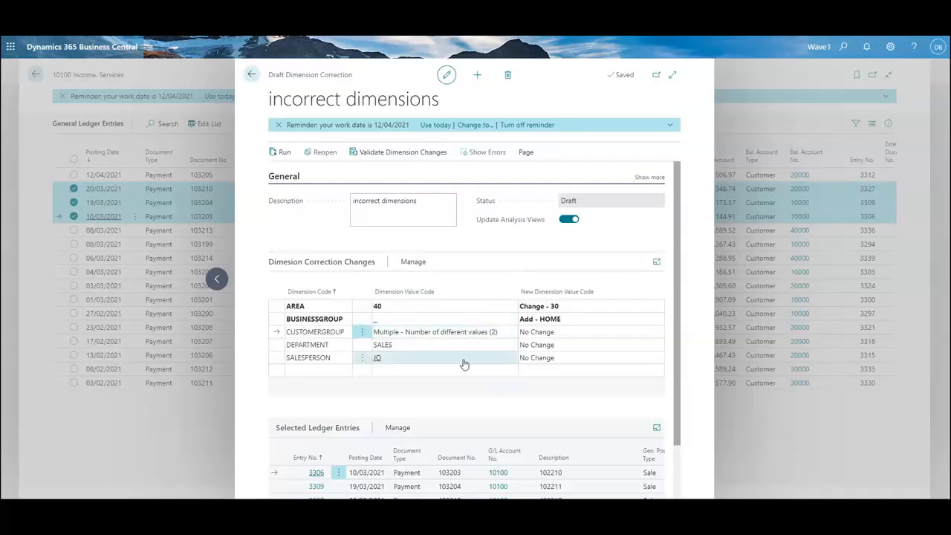
Step: Select all the entries in the Selected Ledger Entries list of the correction
{"action": "scroll", "coordinate": [424, 410], "scroll_direction": "down", "scroll_amount": 1}
{"action": "left_click", "coordinate": [339, 409]}
{"action": "left_click", "coordinate": [329, 422]}
{"action": "left_click", "coordinate": [290, 395]}
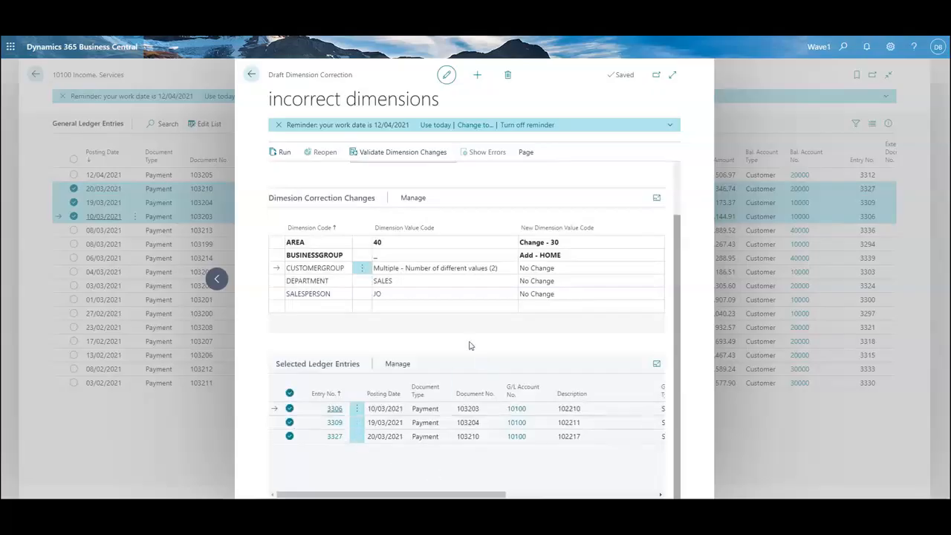
Step: Run the dimension correction with Run immediately enabled and acknowledge the scheduling notice
{"action": "scroll", "coordinate": [469, 346], "scroll_direction": "up", "scroll_amount": 1}
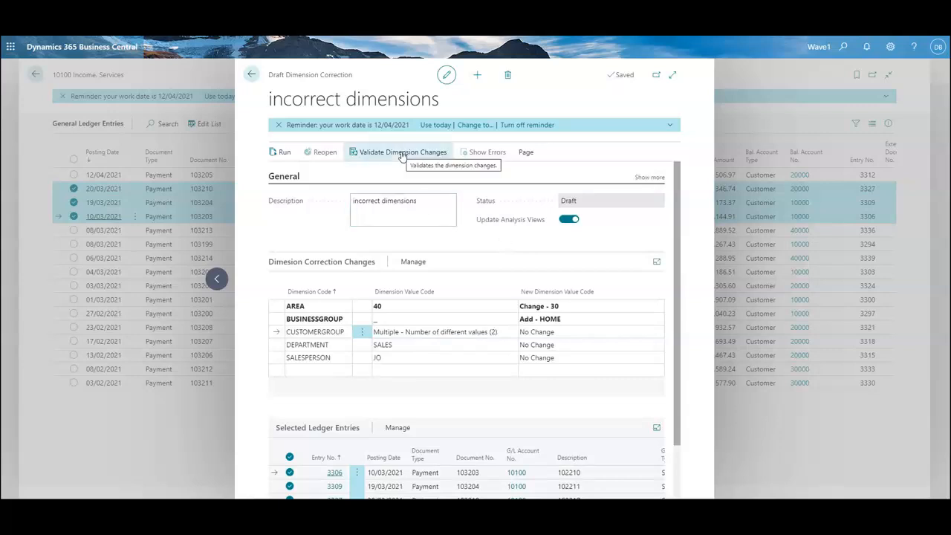
{"action": "left_click", "coordinate": [280, 154]}
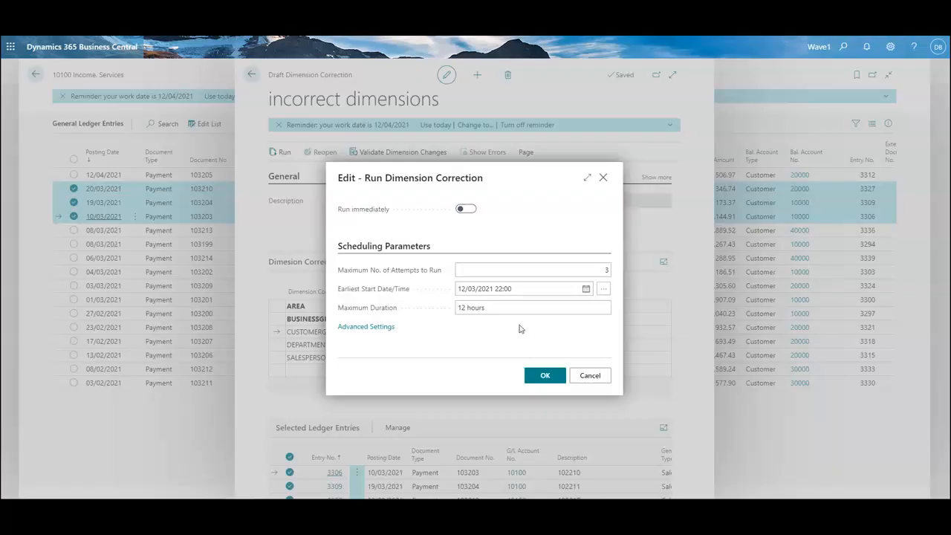
{"action": "left_click", "coordinate": [465, 210]}
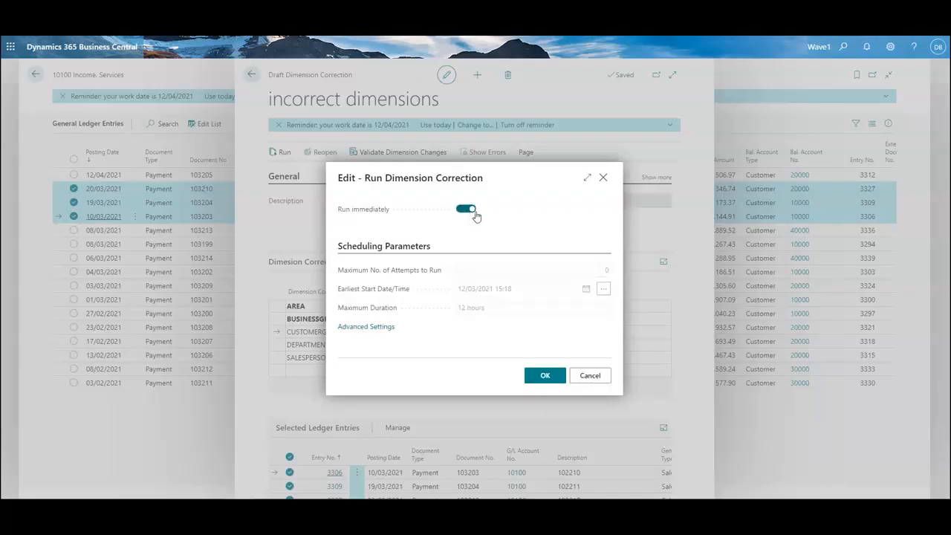
{"action": "left_click", "coordinate": [547, 376]}
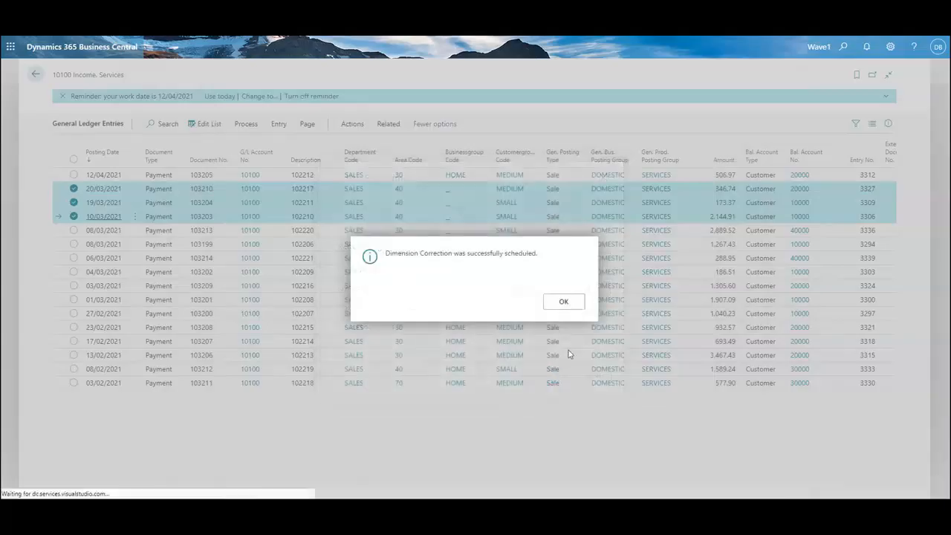
{"action": "left_click", "coordinate": [571, 303]}
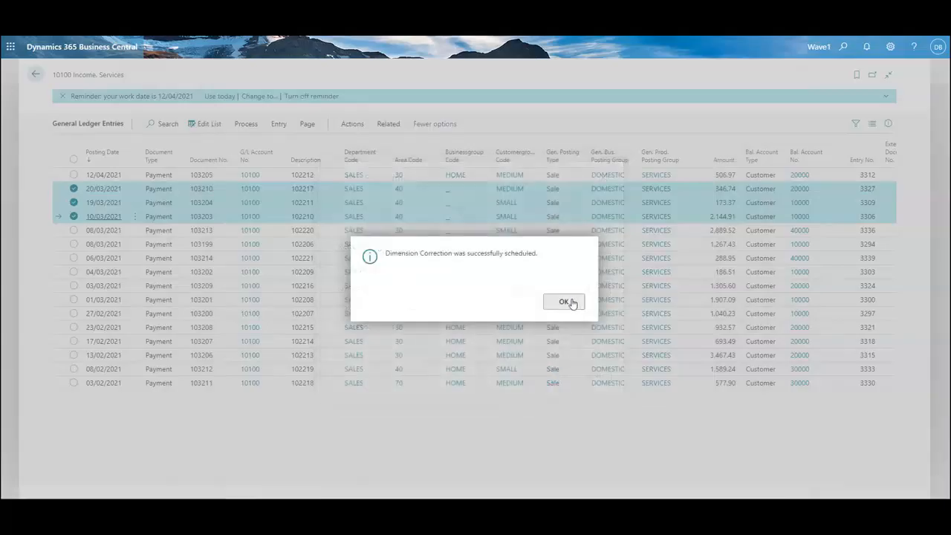
Step: Reopen the Income, Services ledger entries and review the History of Dimension Corrections for the payment posted 23/02/2021
{"action": "key", "text": "Escape"}
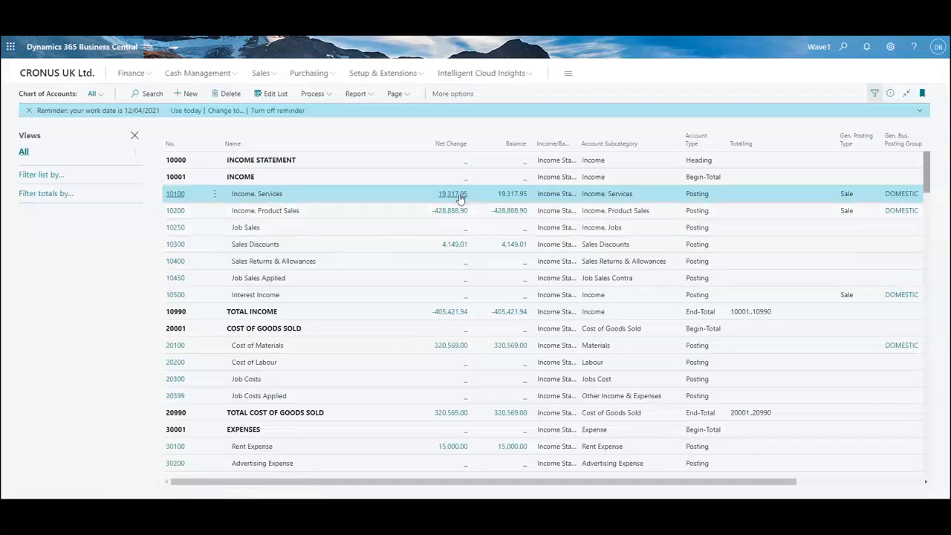
{"action": "left_click", "coordinate": [460, 197]}
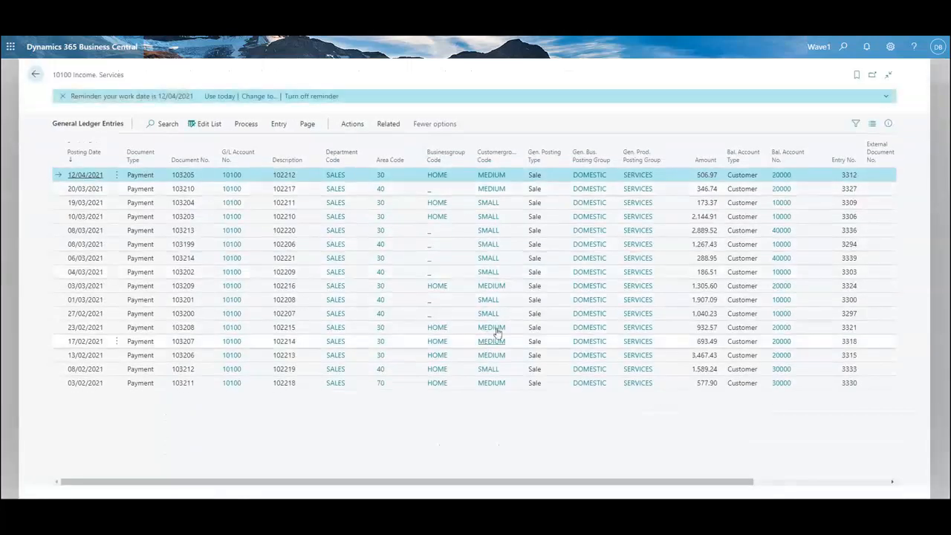
{"action": "left_click", "coordinate": [401, 330]}
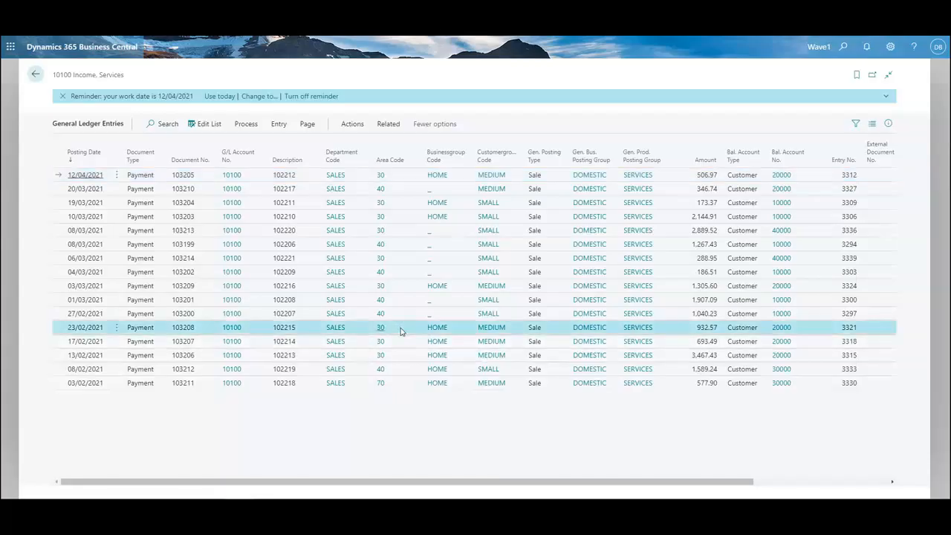
{"action": "left_click", "coordinate": [278, 125]}
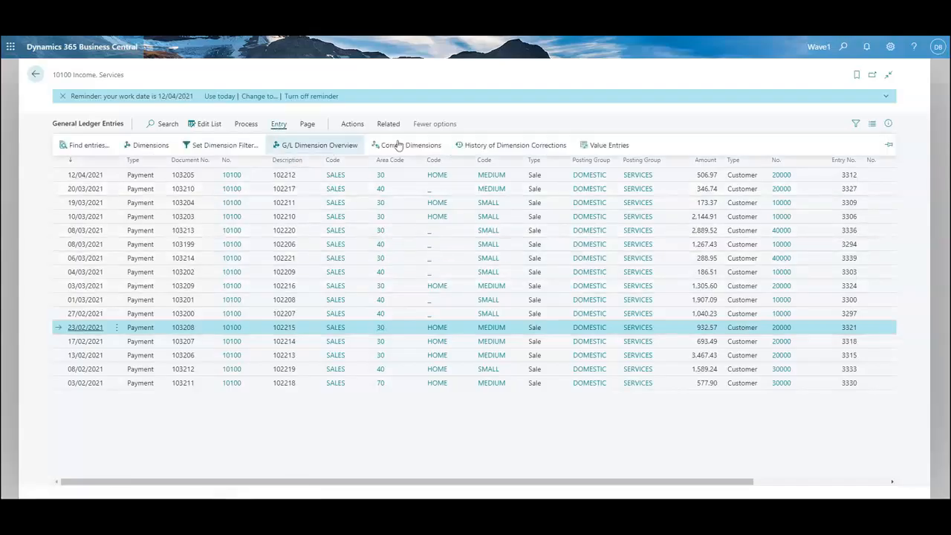
{"action": "left_click", "coordinate": [535, 147]}
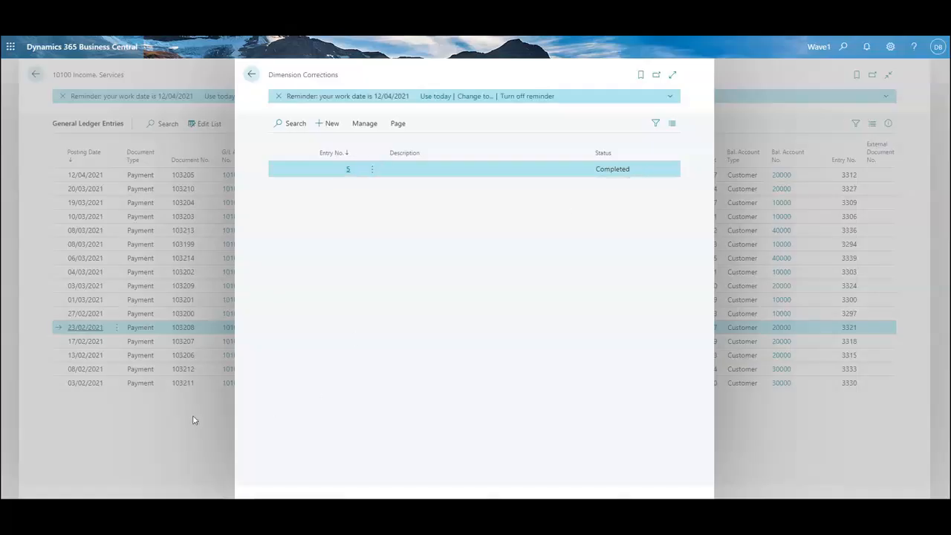
{"action": "key", "text": "Escape"}
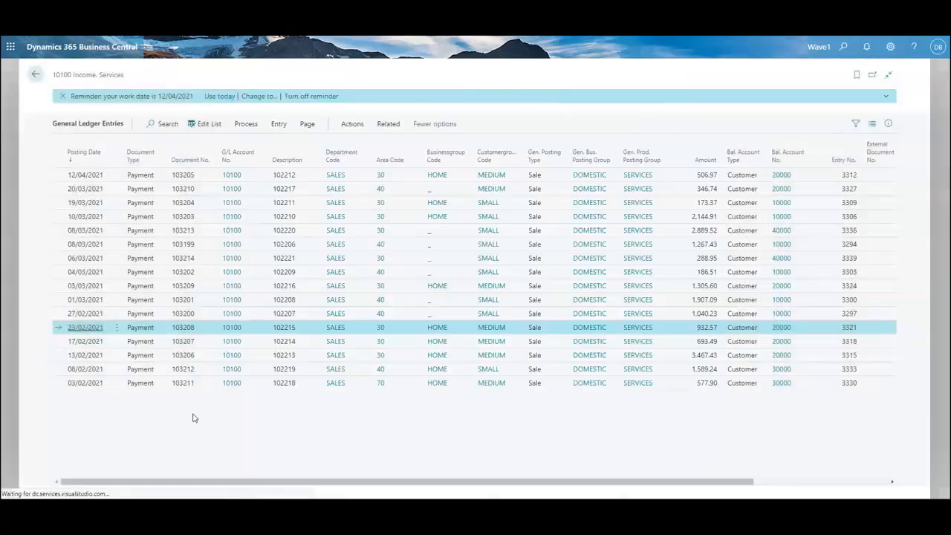
Step: View the History of Dimension Corrections for the payment entry posted 17/02/2021
{"action": "left_click", "coordinate": [400, 348]}
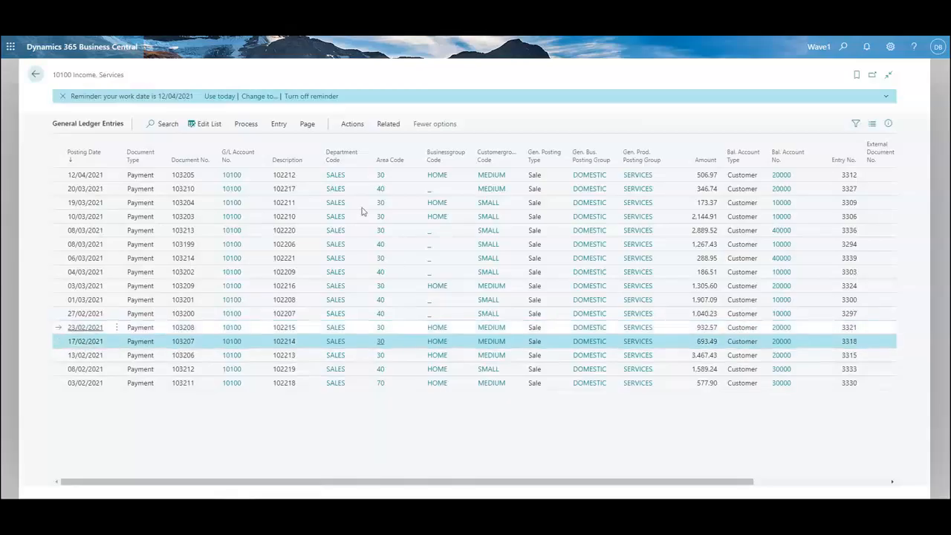
{"action": "left_click", "coordinate": [279, 124]}
{"action": "left_click", "coordinate": [529, 147]}
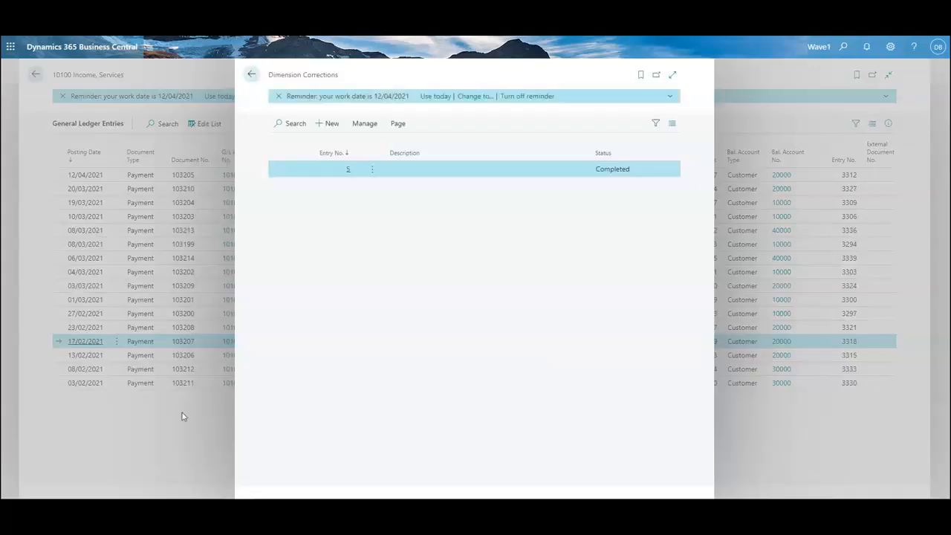
Step: Close the open correction history and view the History of Dimension Corrections for the payment entry posted 10/03/2021
{"action": "left_click", "coordinate": [199, 405]}
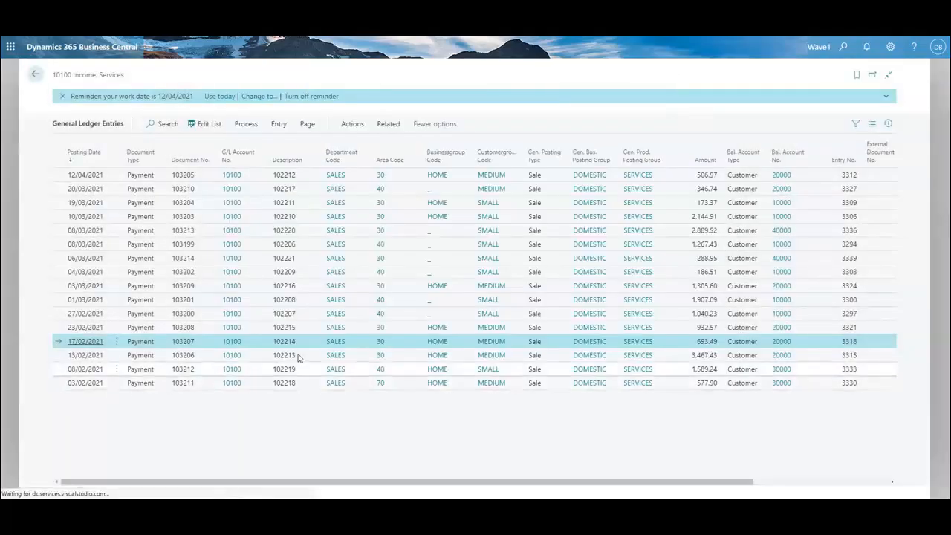
{"action": "left_click", "coordinate": [359, 357]}
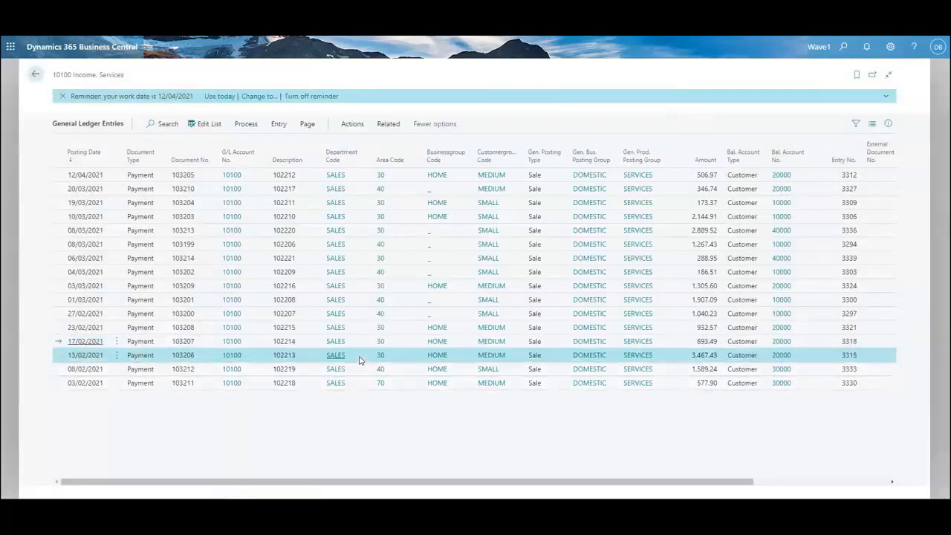
{"action": "left_click", "coordinate": [361, 217]}
{"action": "left_click", "coordinate": [279, 129]}
{"action": "left_click", "coordinate": [512, 151]}
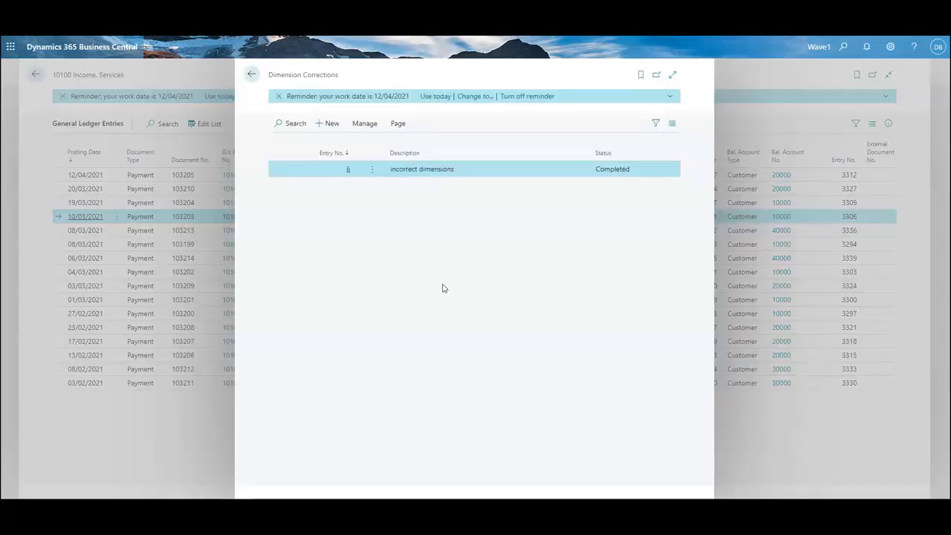
Step: Review the dimension changes and Undo option of the "incorrect dimensions" correction, and return to the general ledger entries
{"action": "left_click", "coordinate": [347, 169]}
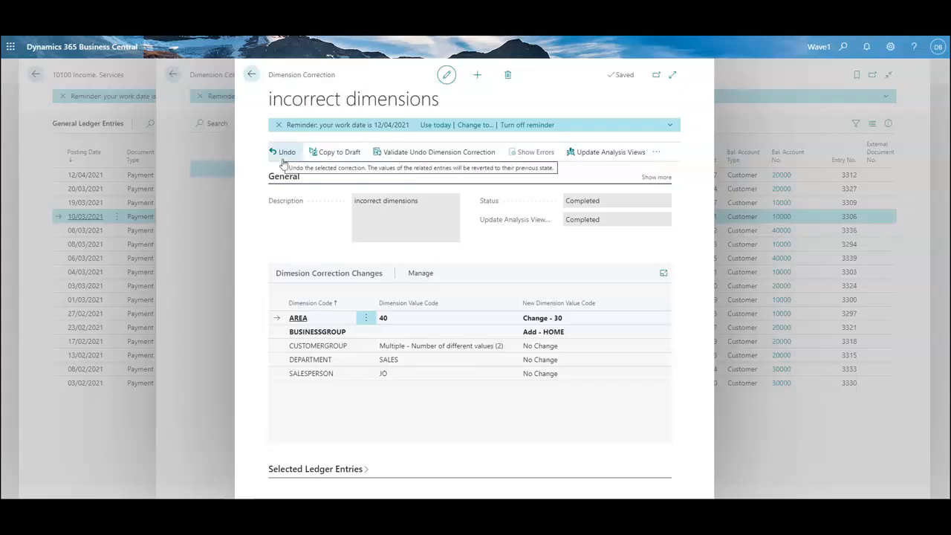
{"action": "left_click", "coordinate": [211, 244]}
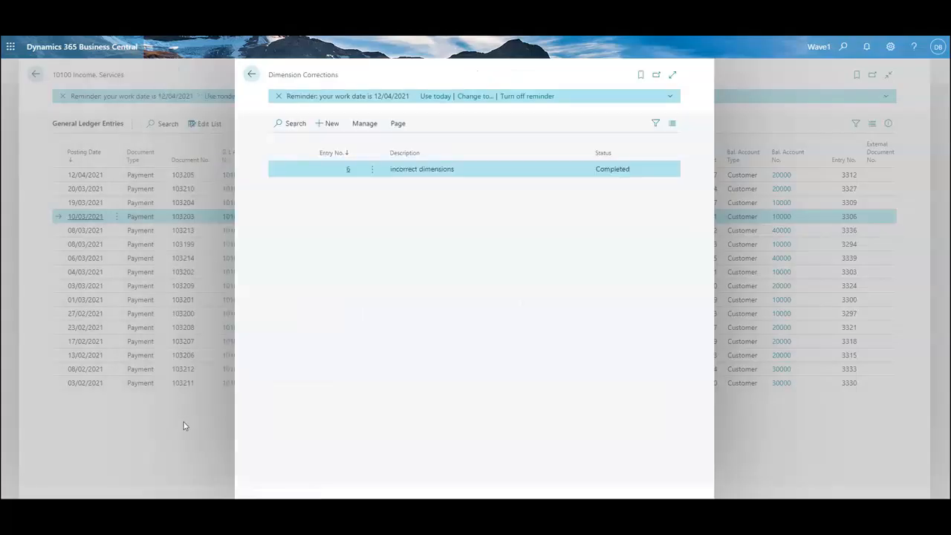
{"action": "left_click", "coordinate": [184, 425]}
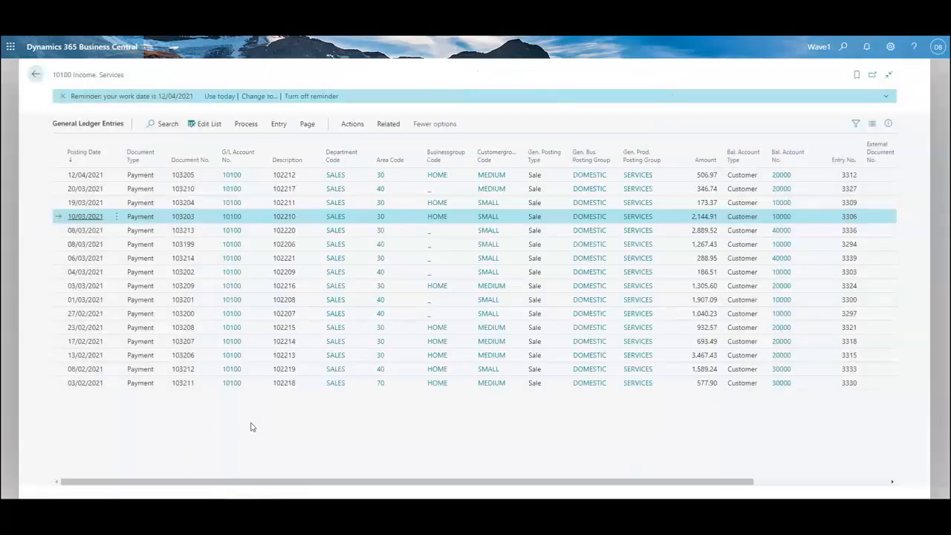